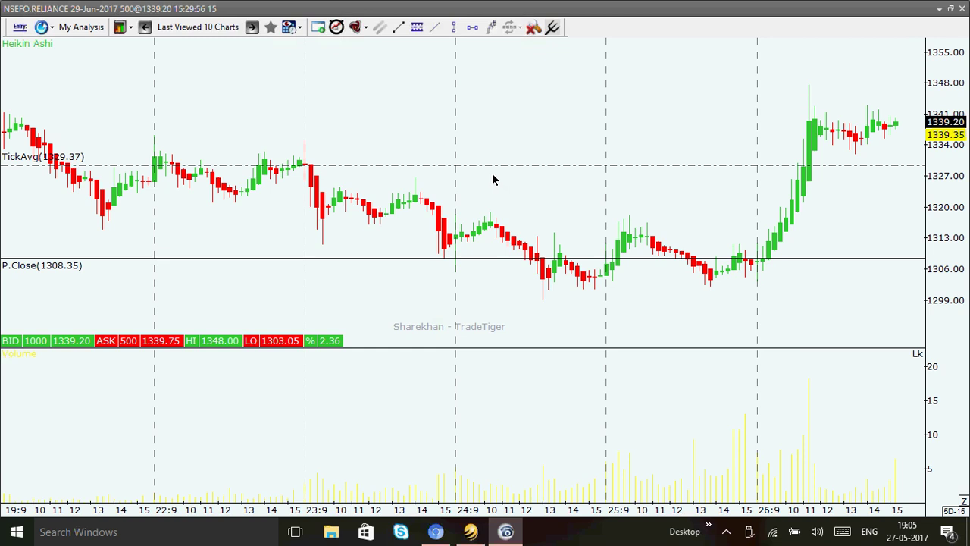
Step: Draw the red F1 downtrend line from the 23rd's high past the 24th's lower high
left_click(400, 28)
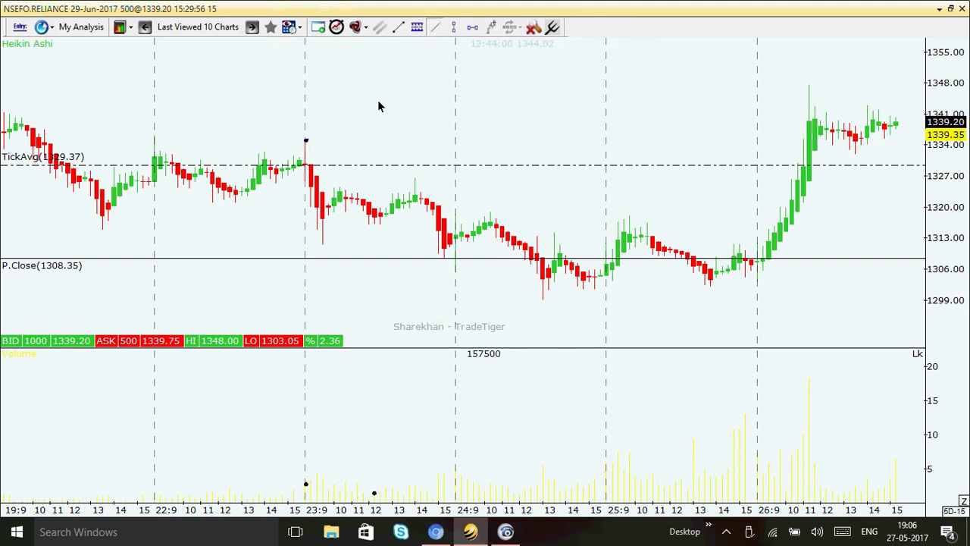
left_click(306, 137)
left_click_drag(306, 139, 425, 187)
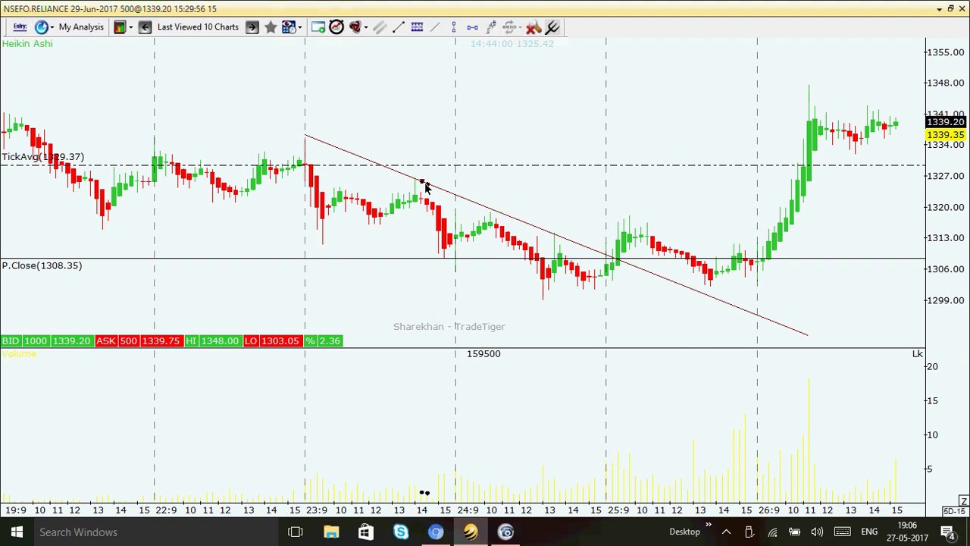
left_click_drag(425, 187, 425, 188)
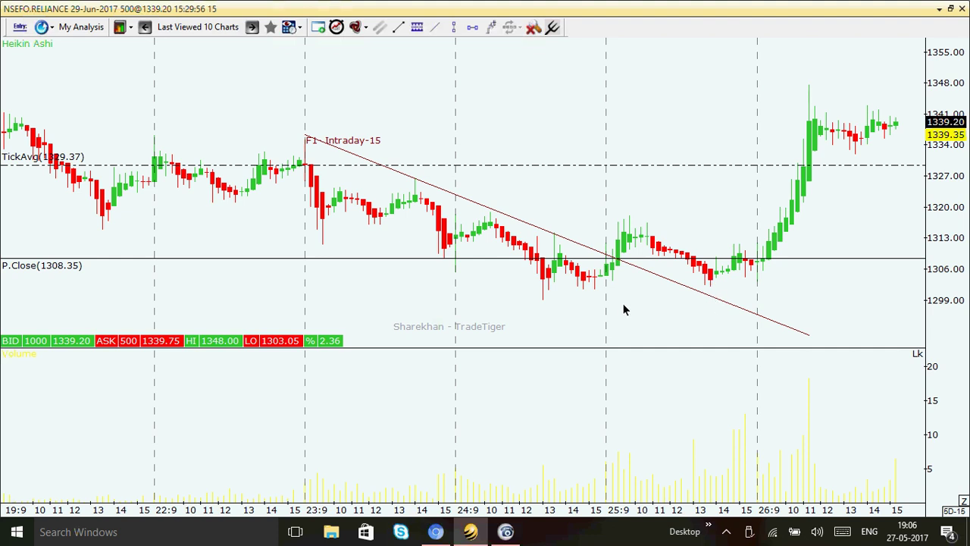
Step: Place the H1 horizontal support line at 1301.36 just under the recent candle lows
left_click(473, 27)
left_click(565, 221)
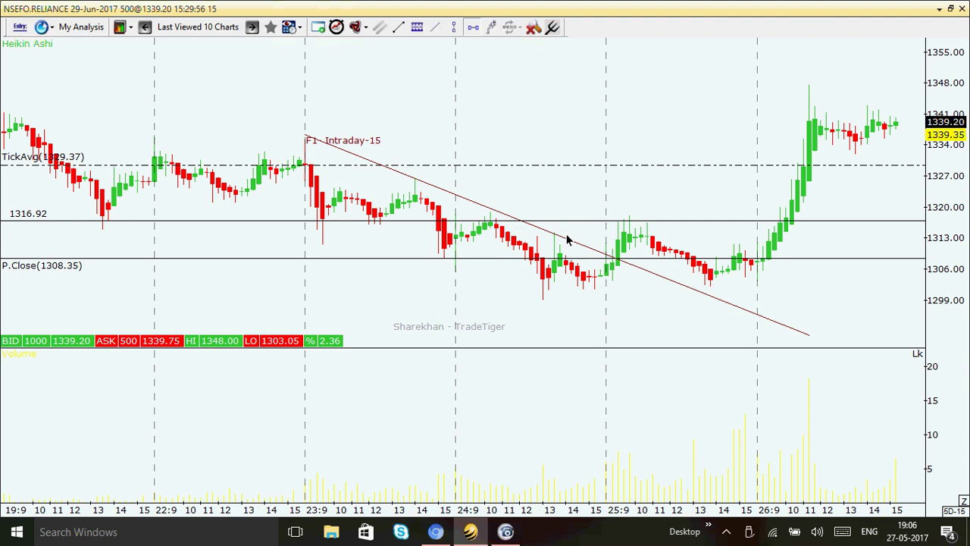
left_click(600, 290)
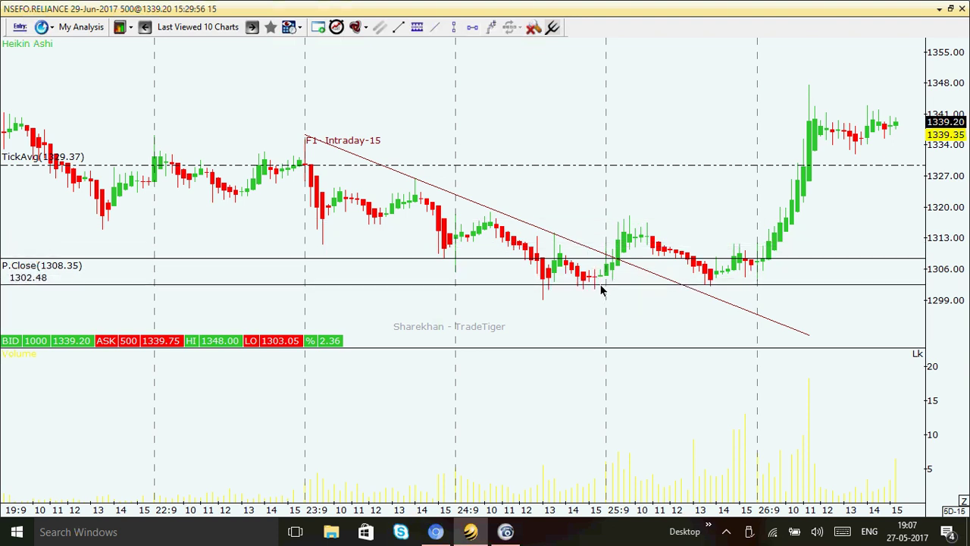
left_click_drag(601, 290, 601, 296)
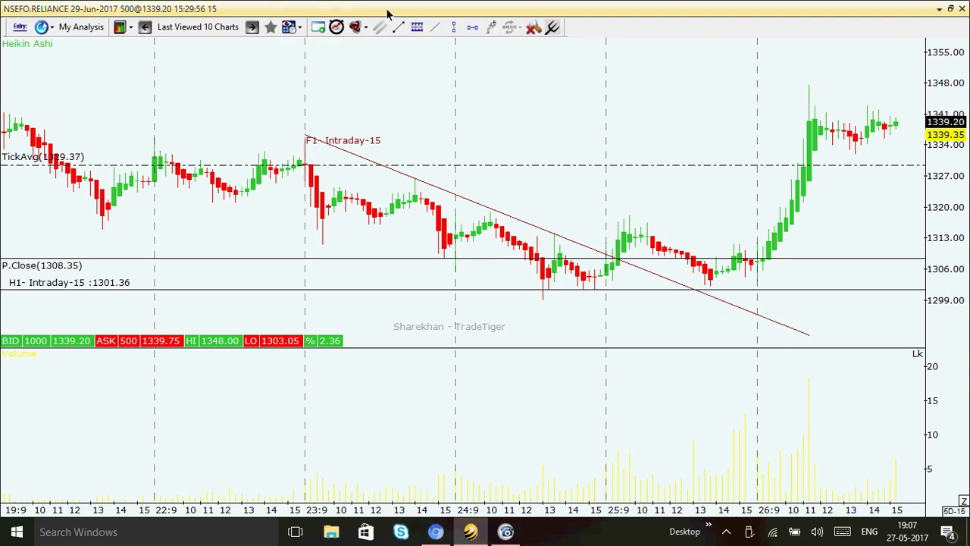
Step: Draw blue line T1 rising and trendline T2 falling, both starting at the 23rd's low
left_click(434, 27)
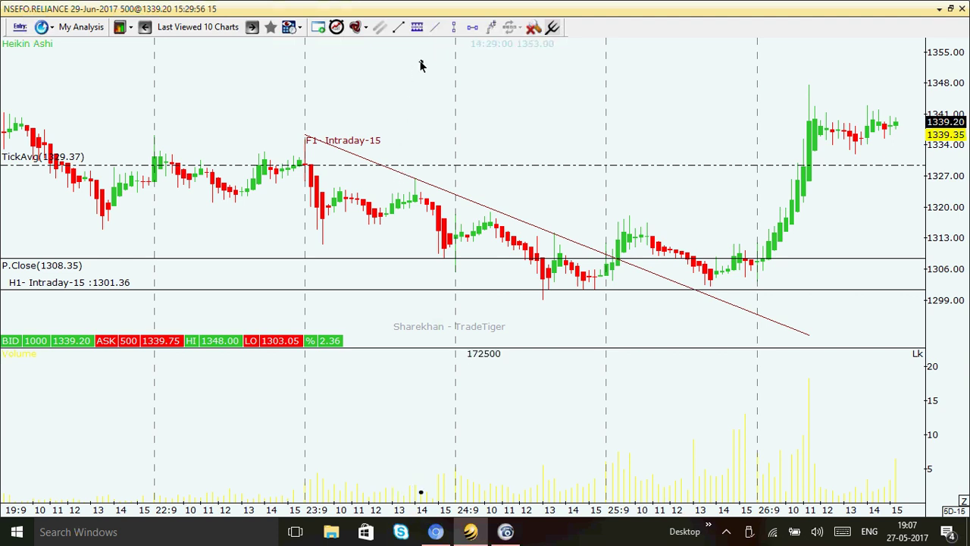
left_click(399, 26)
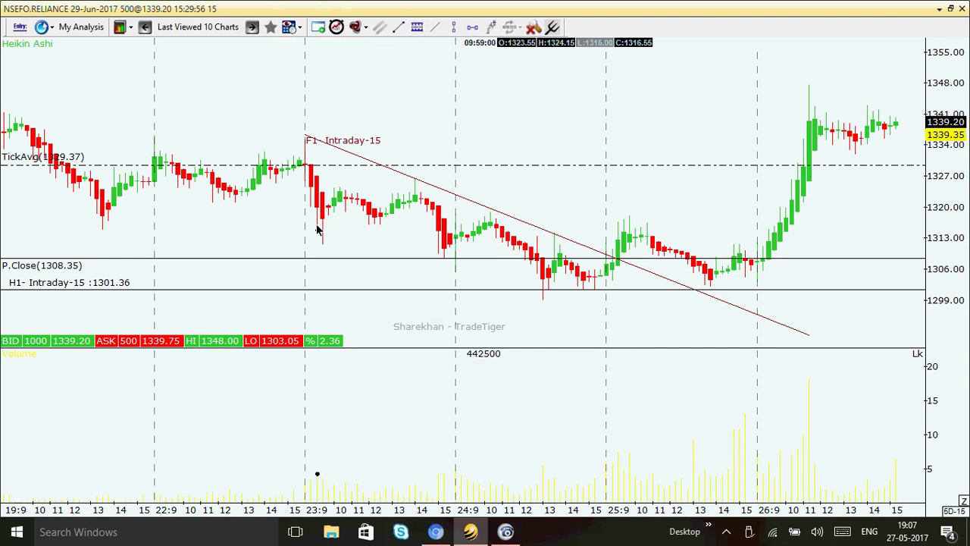
mouse_move(316, 228)
left_mouse_down()
mouse_move(455, 276)
mouse_move(444, 261)
mouse_move(347, 252)
left_mouse_up()
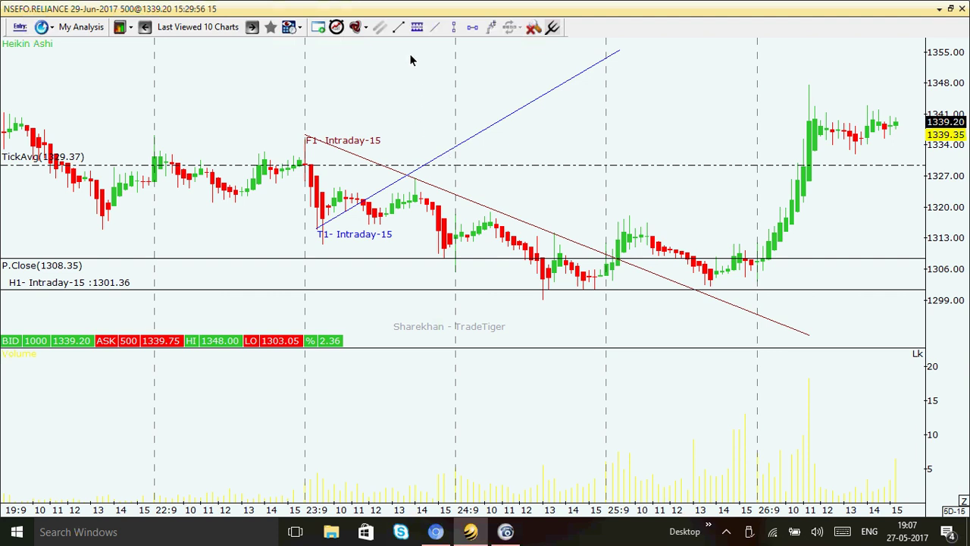
left_click(397, 28)
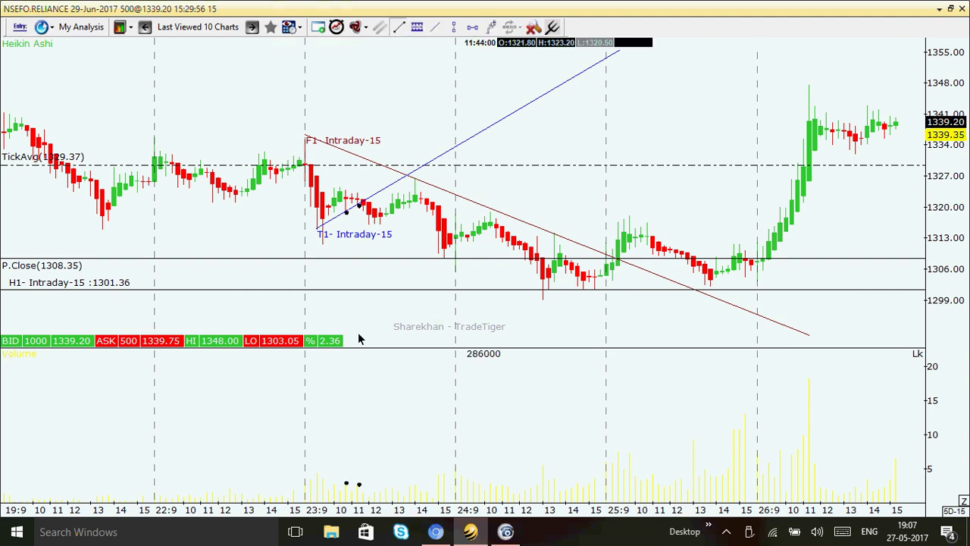
left_click_drag(324, 245, 544, 301)
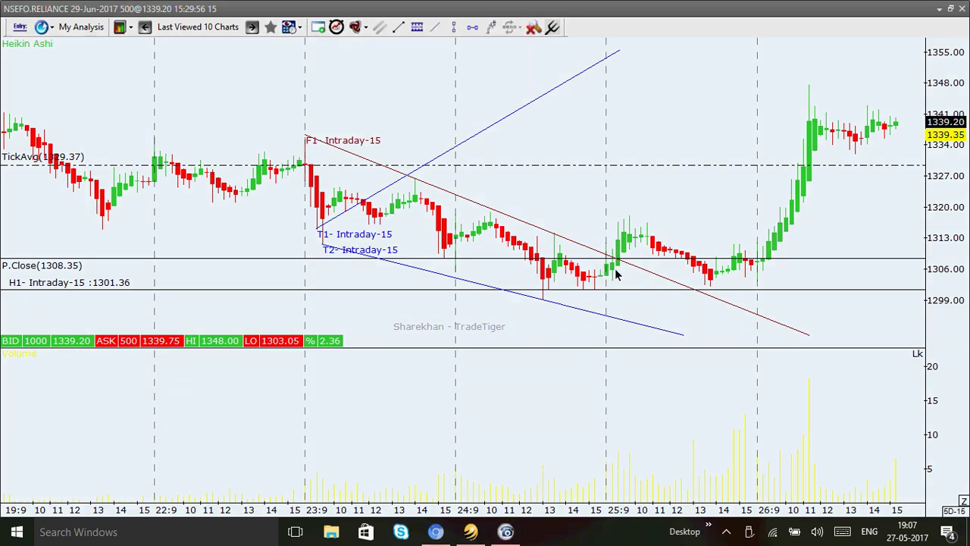
Step: Circle the early 25th-session candles crossing above the F1 trendline with a blue freehand ellipse
mouse_move(607, 261)
left_mouse_down()
mouse_move(615, 242)
mouse_move(630, 265)
mouse_move(604, 277)
mouse_move(610, 248)
left_mouse_up()
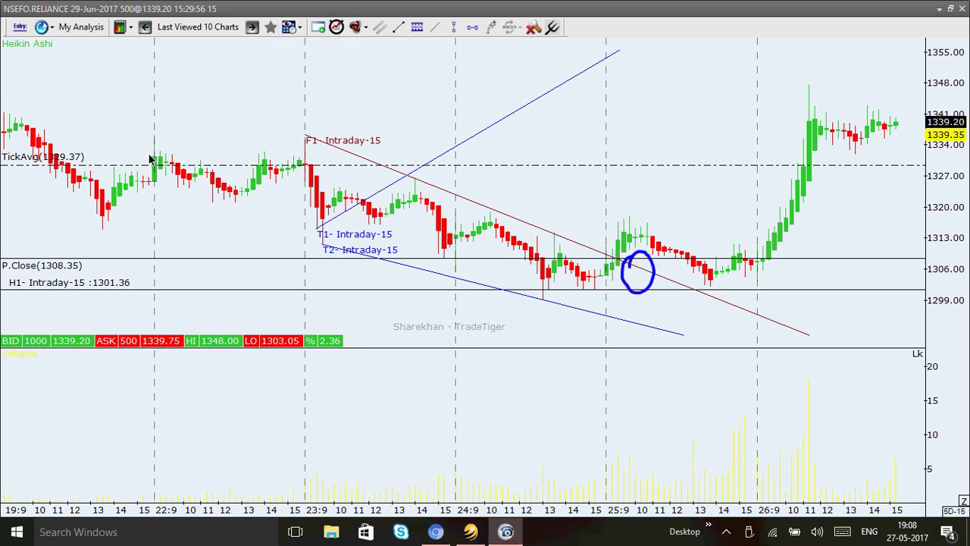
Step: Place the H2 horizontal resistance line at 1332.31 near the earlier highs
left_click(472, 27)
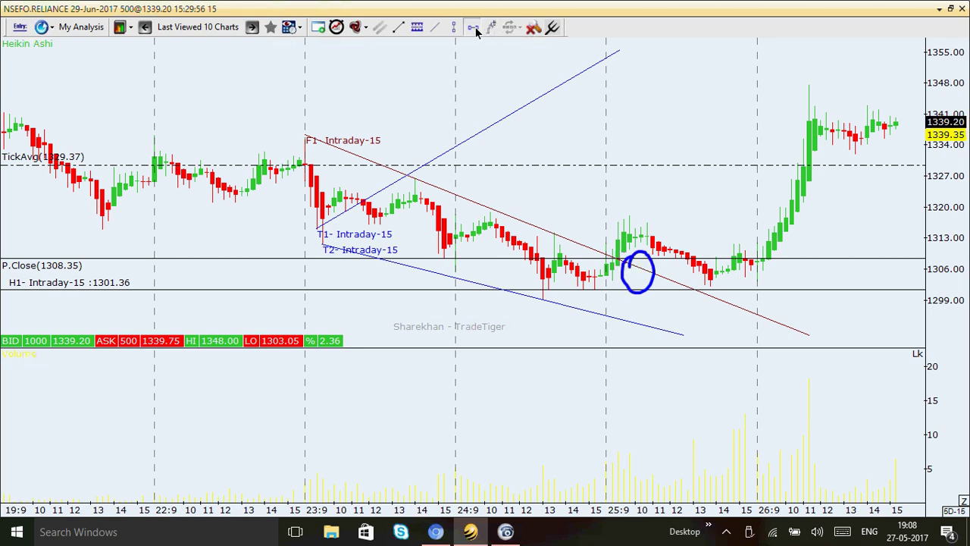
left_click(281, 157)
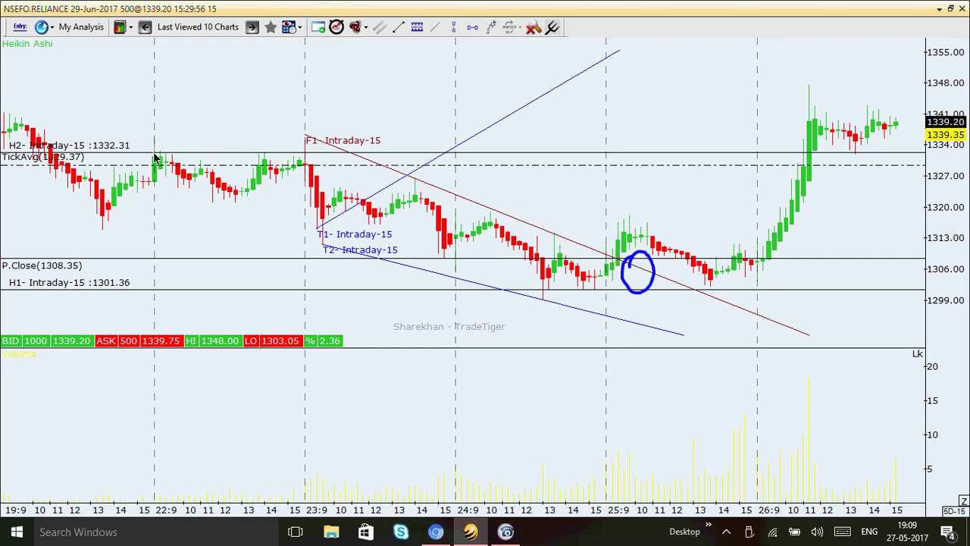
left_click_drag(241, 138, 227, 150)
left_click(472, 27)
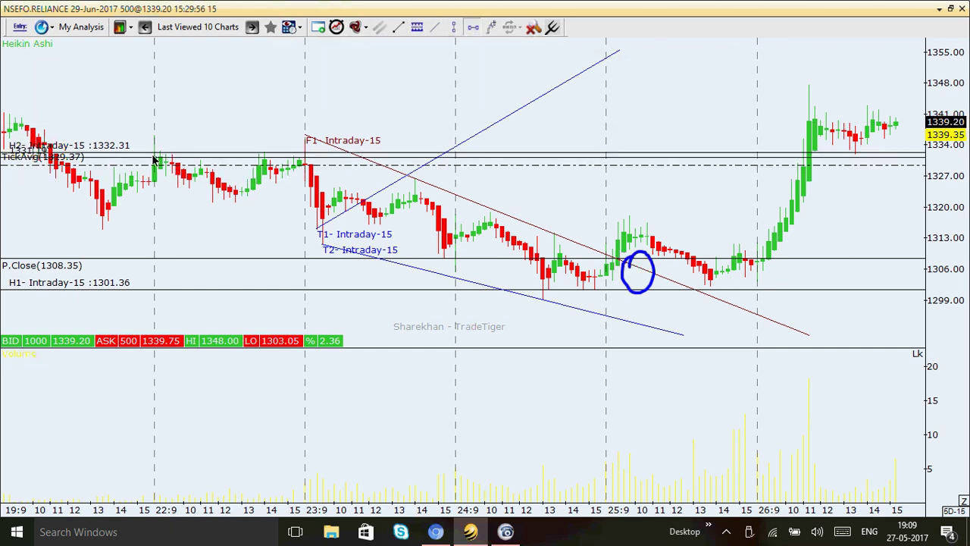
left_click(229, 211)
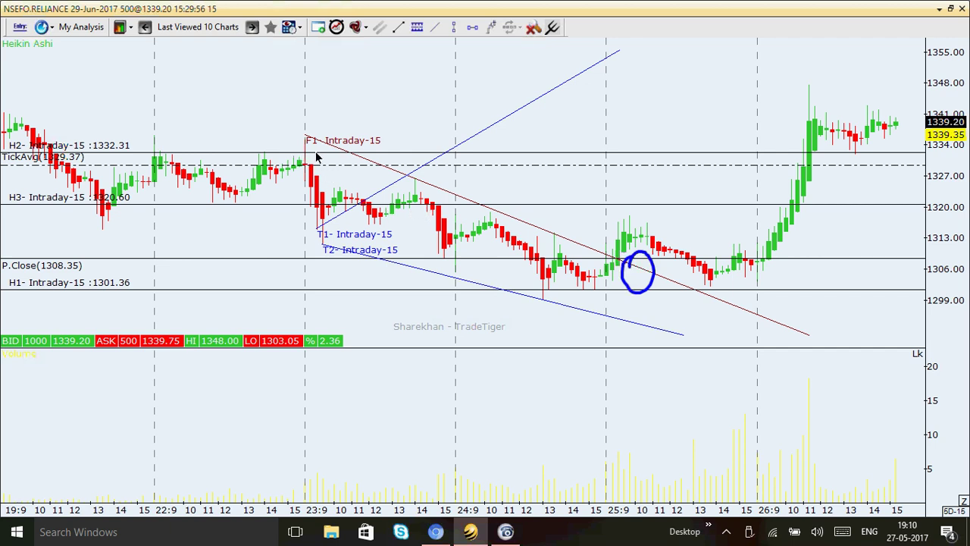
mouse_move(317, 155)
mouse_move(326, 209)
left_click(617, 262)
left_click(698, 294)
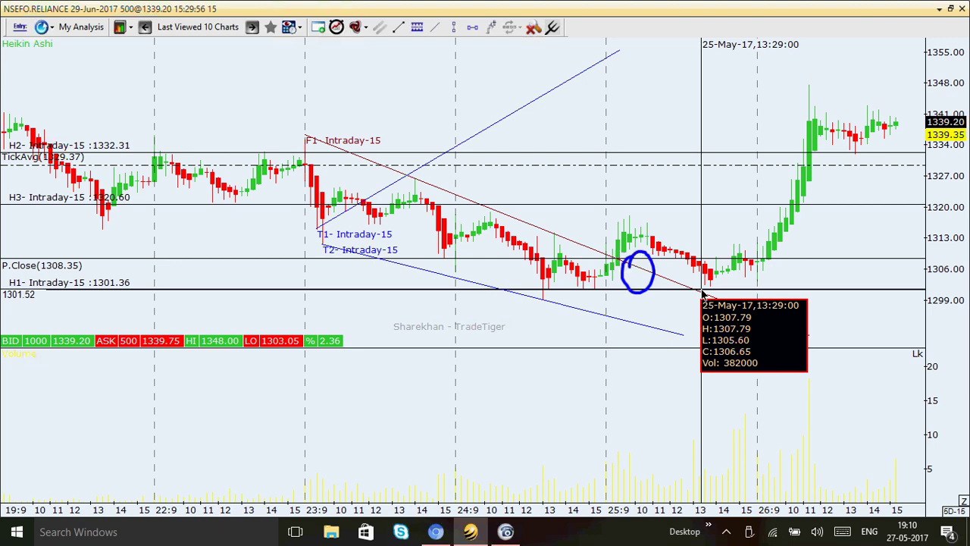
left_click(620, 260)
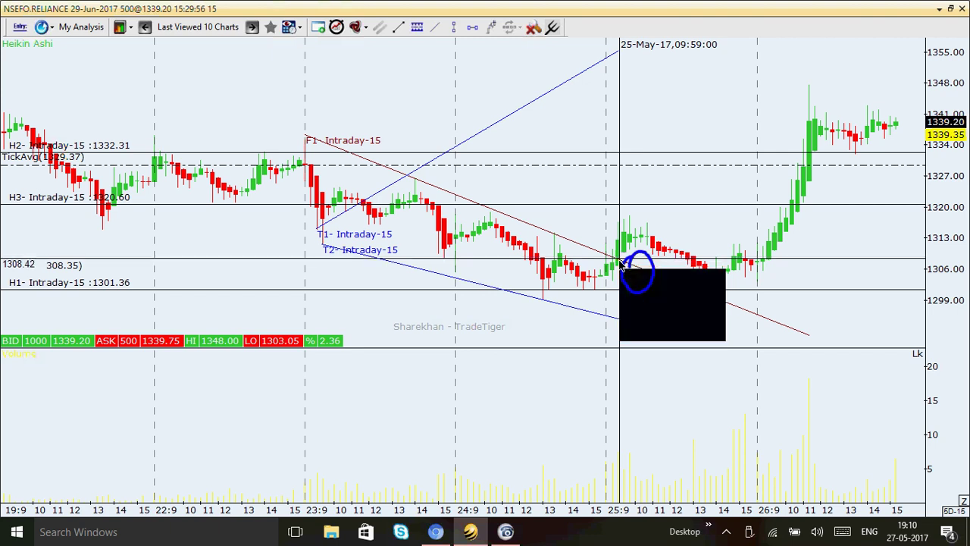
left_click(651, 297)
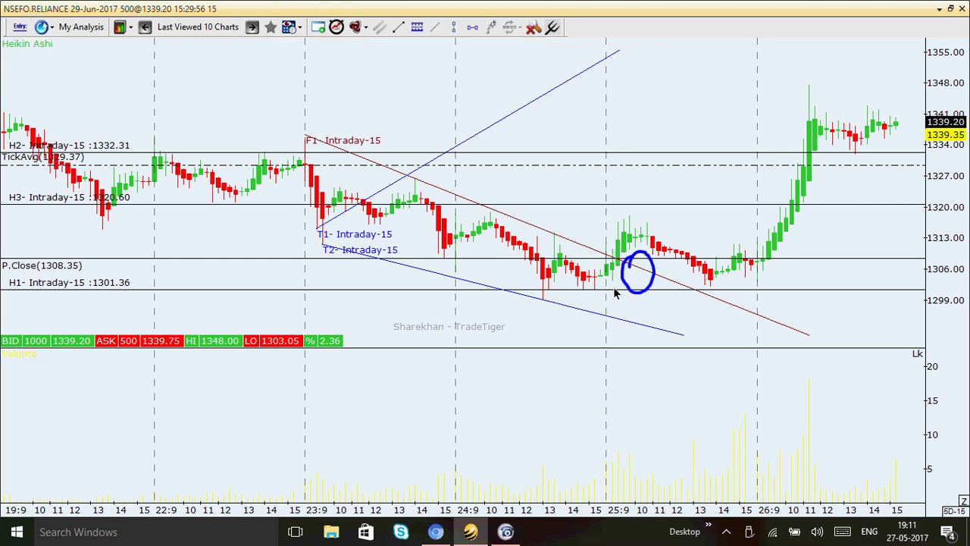
left_click(690, 297)
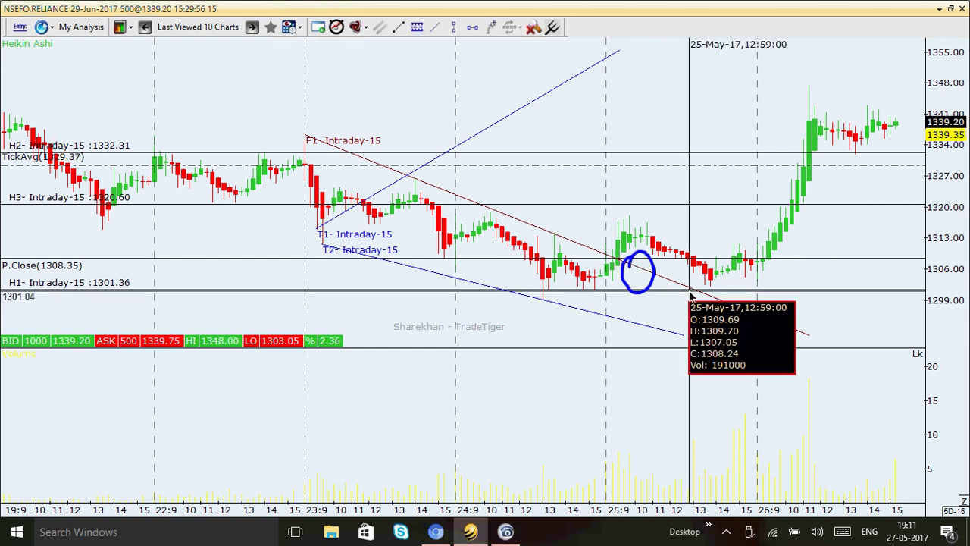
left_click(660, 217)
left_click(611, 259)
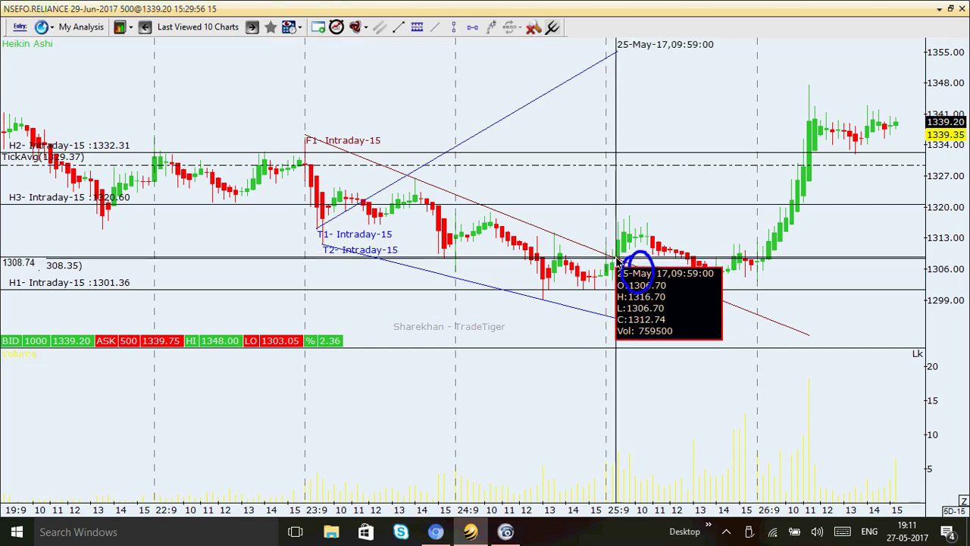
left_click(617, 261)
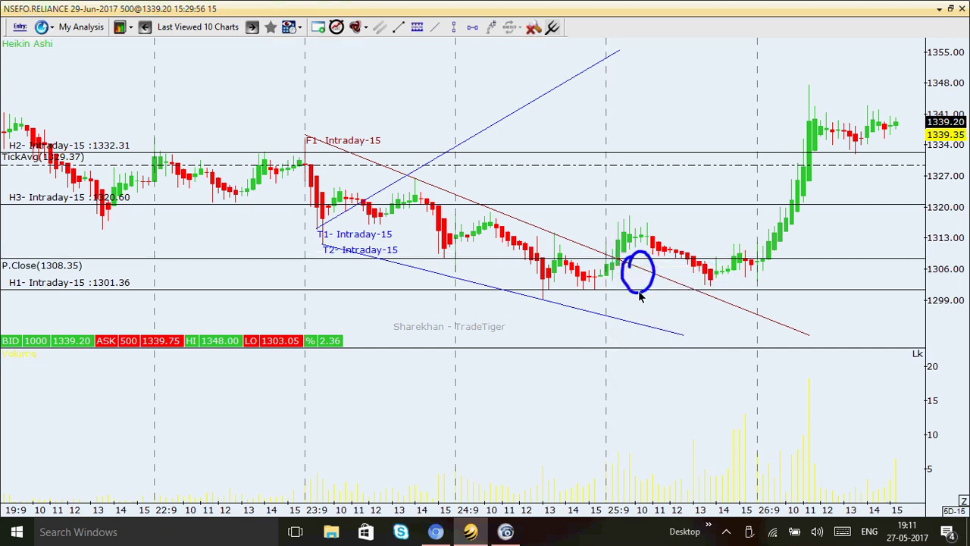
left_click(640, 295)
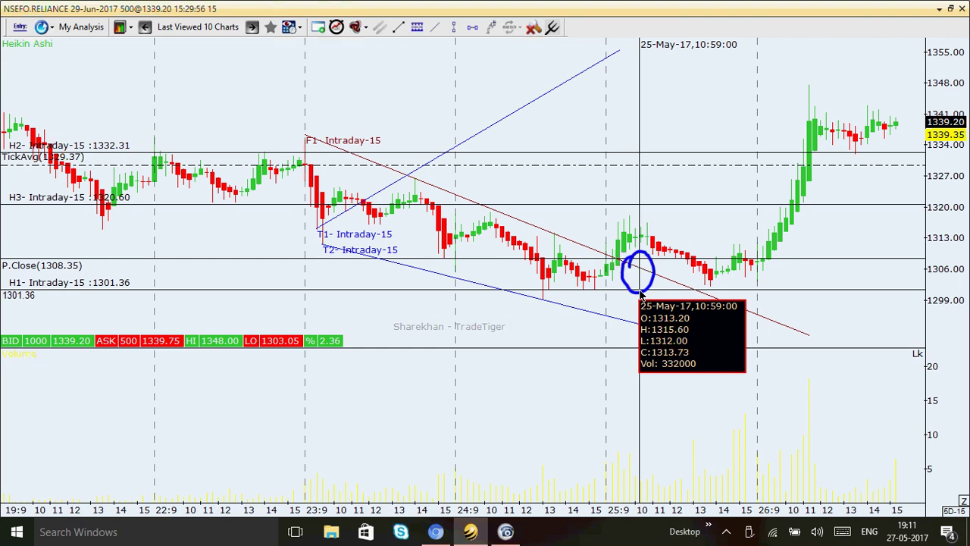
left_click(640, 296)
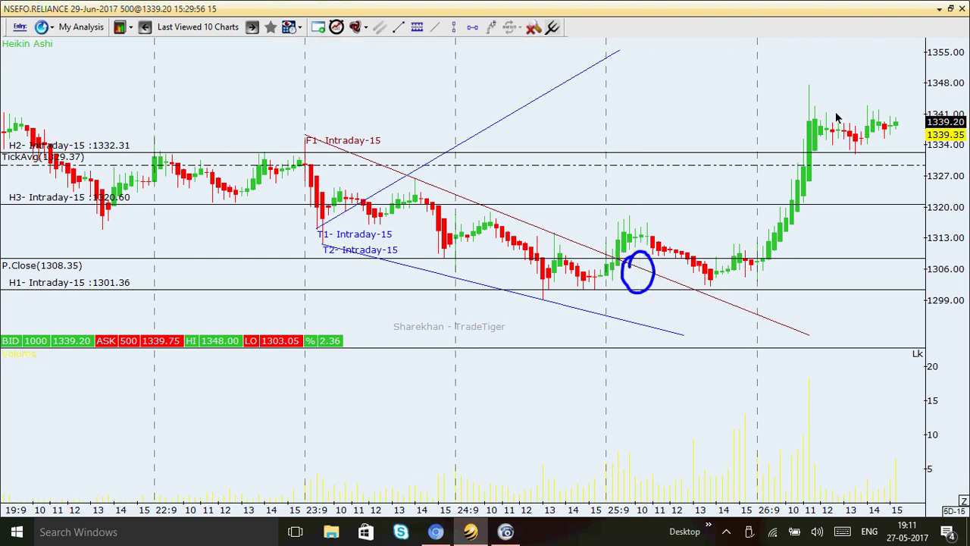
left_click(893, 127)
left_click(892, 128)
Step: Switch the annotated RELIANCE chart type from Heikin Ashi to CandleStick
mouse_move(47, 51)
right_click(575, 126)
mouse_move(650, 182)
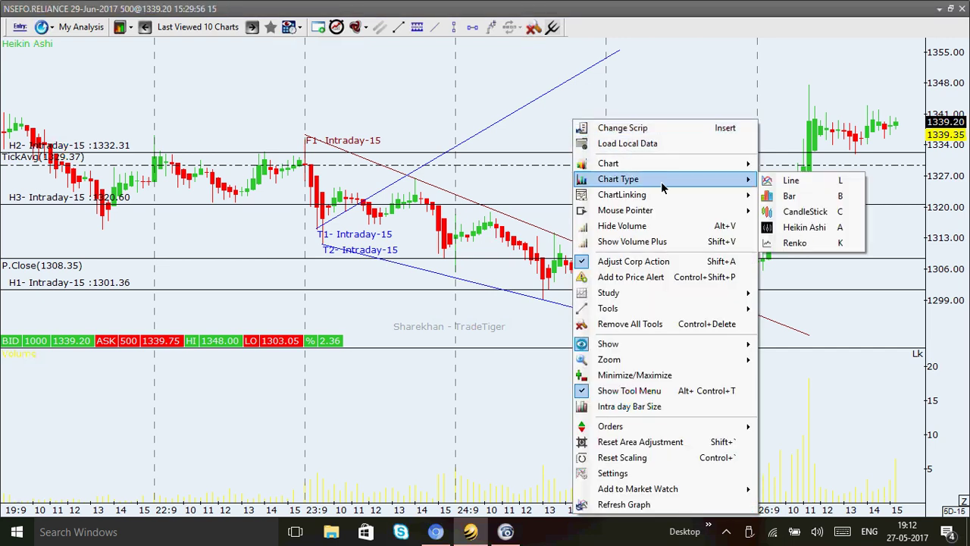
left_click(803, 212)
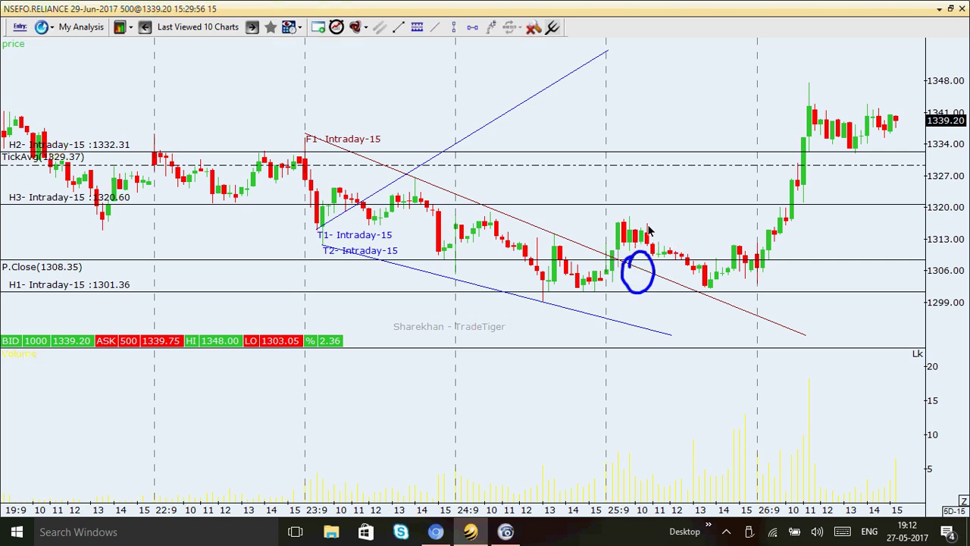
Step: Switch the RELIANCE chart type from CandleStick back to Heikin Ashi
right_click(563, 126)
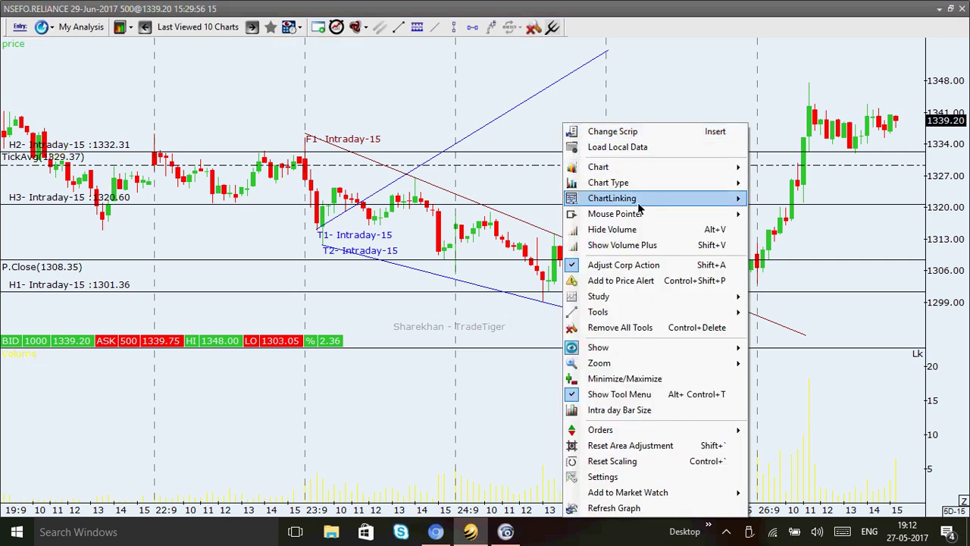
mouse_move(670, 214)
mouse_move(671, 184)
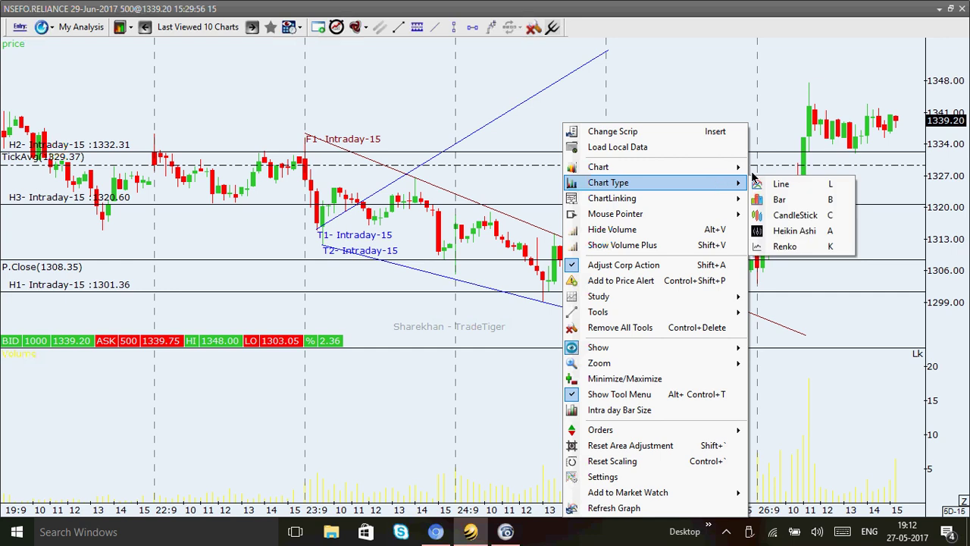
left_click(794, 231)
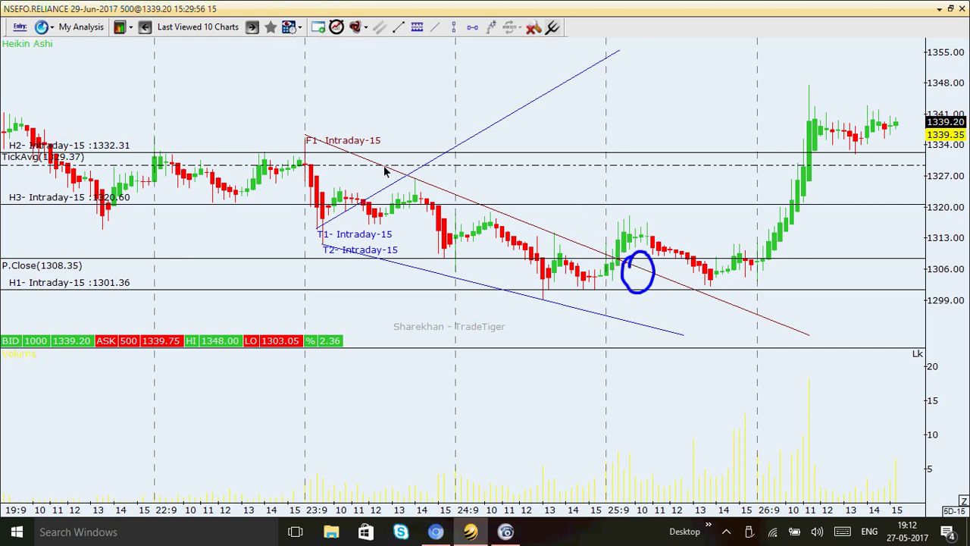
left_click(23, 30)
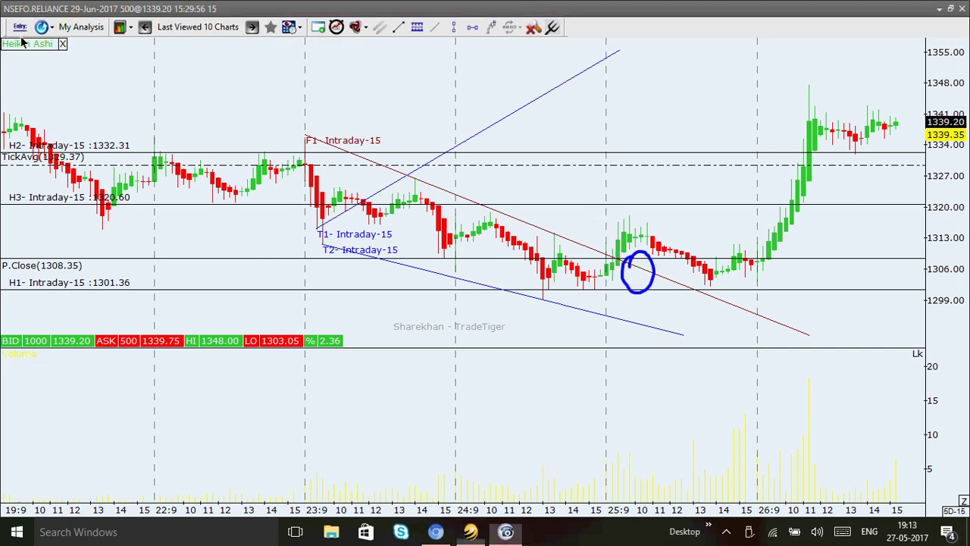